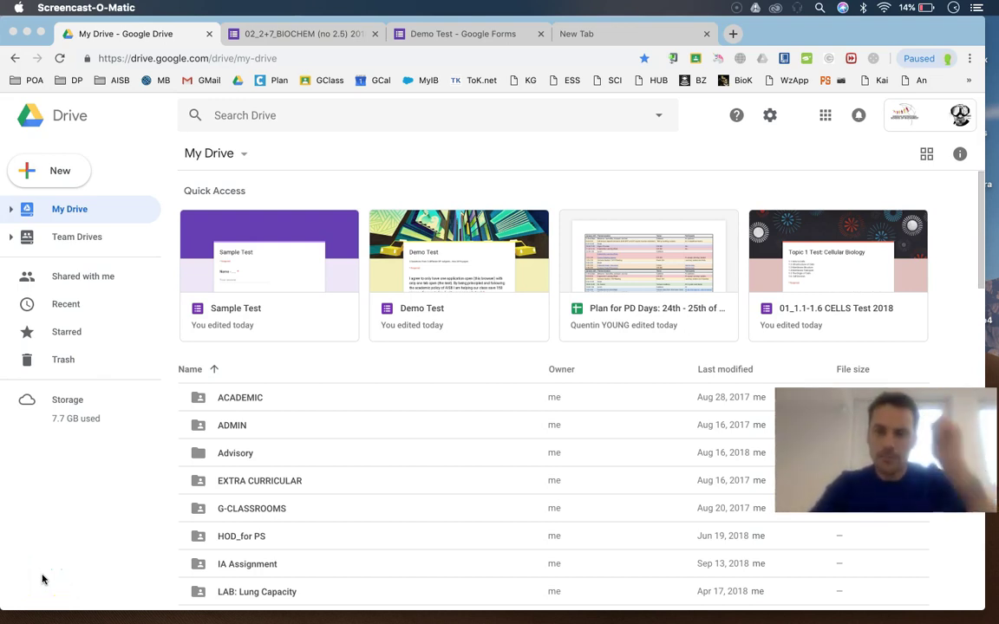
# Create a new blank Google Form from Google Drive's New > More menu.
pyautogui.click(128, 224)
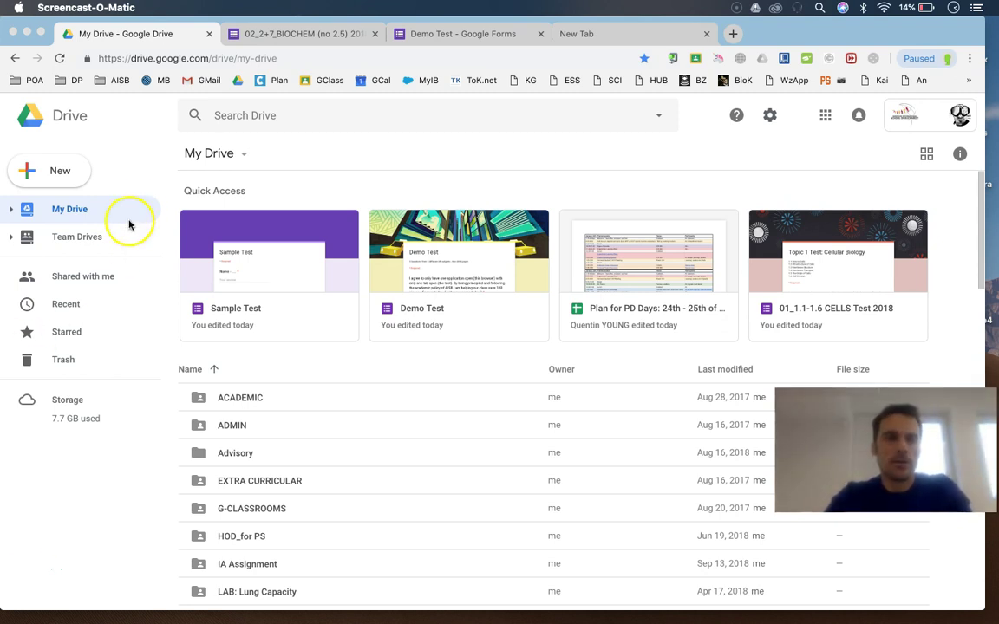
pyautogui.click(51, 182)
pyautogui.click(51, 184)
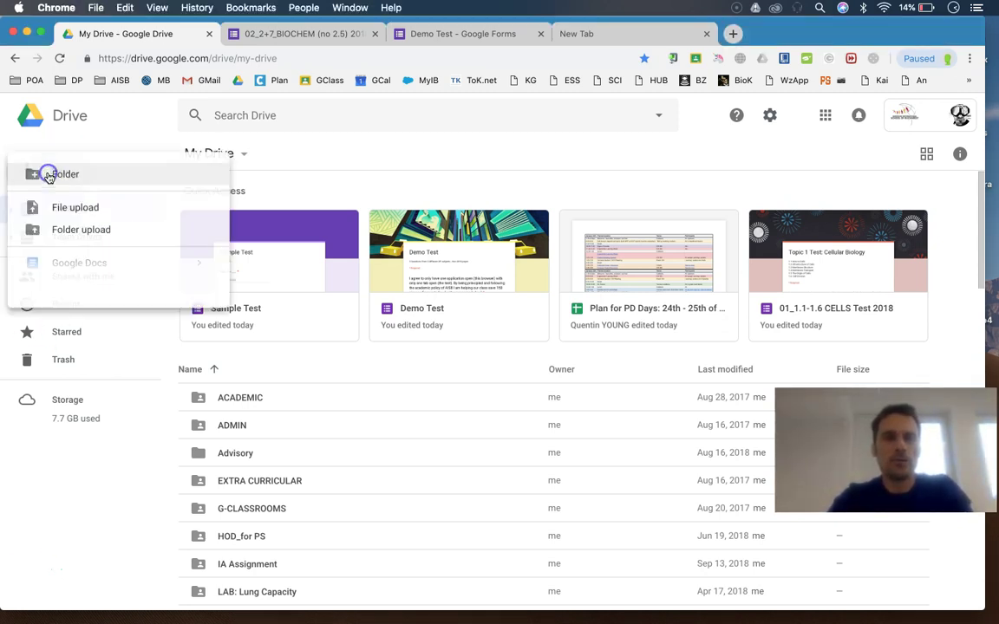
pyautogui.click(76, 333)
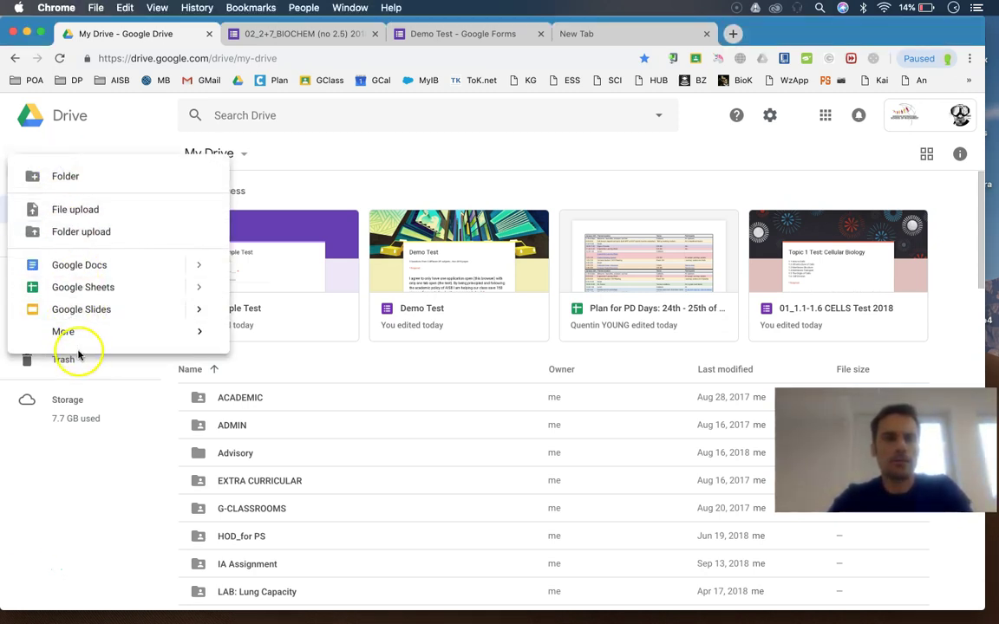
pyautogui.click(297, 347)
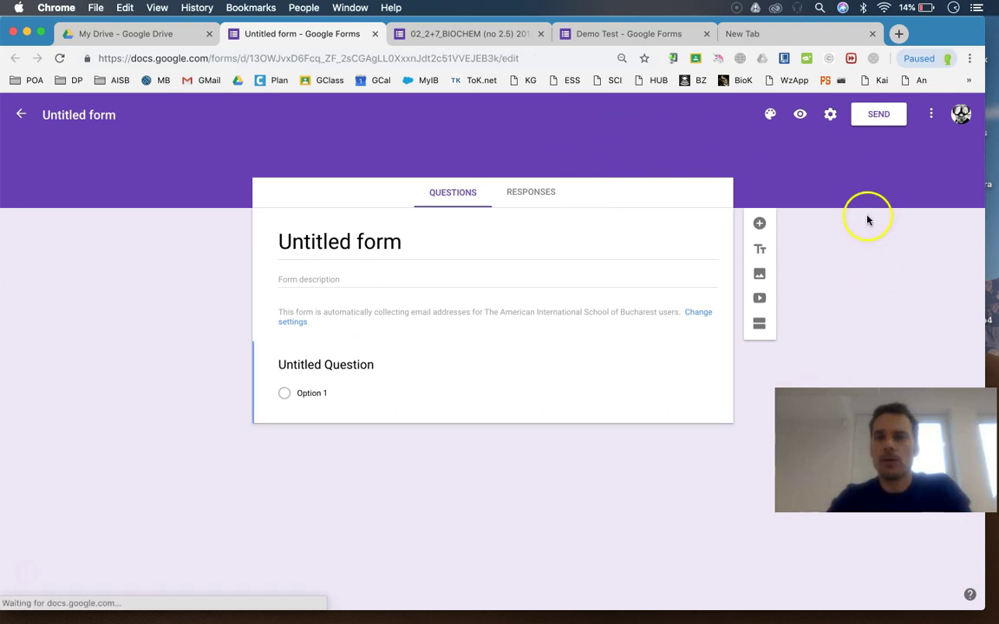
# Change the form's theme colour from purple to orange.
pyautogui.click(770, 113)
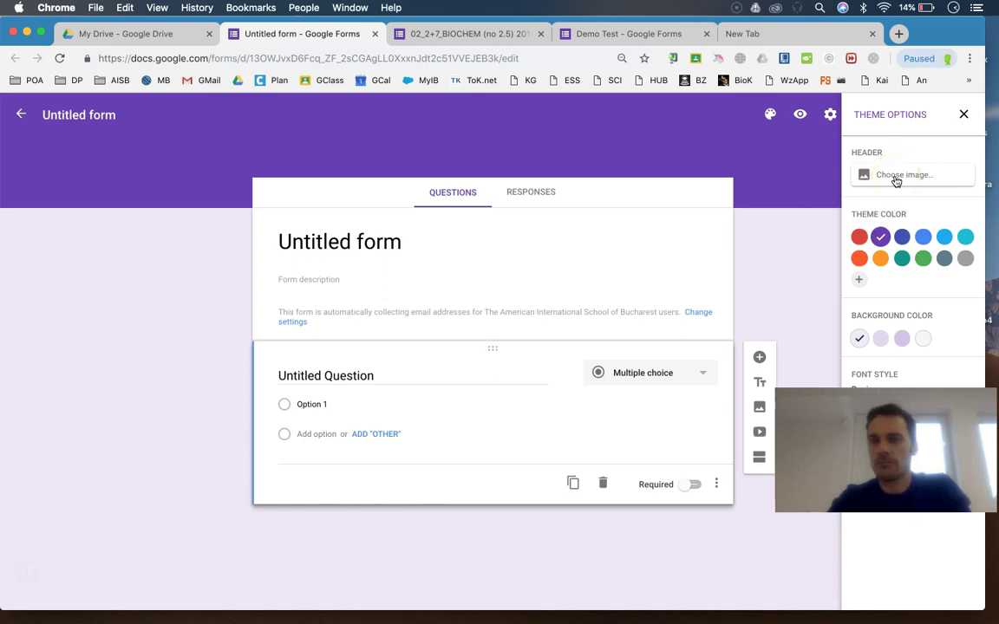
pyautogui.click(881, 259)
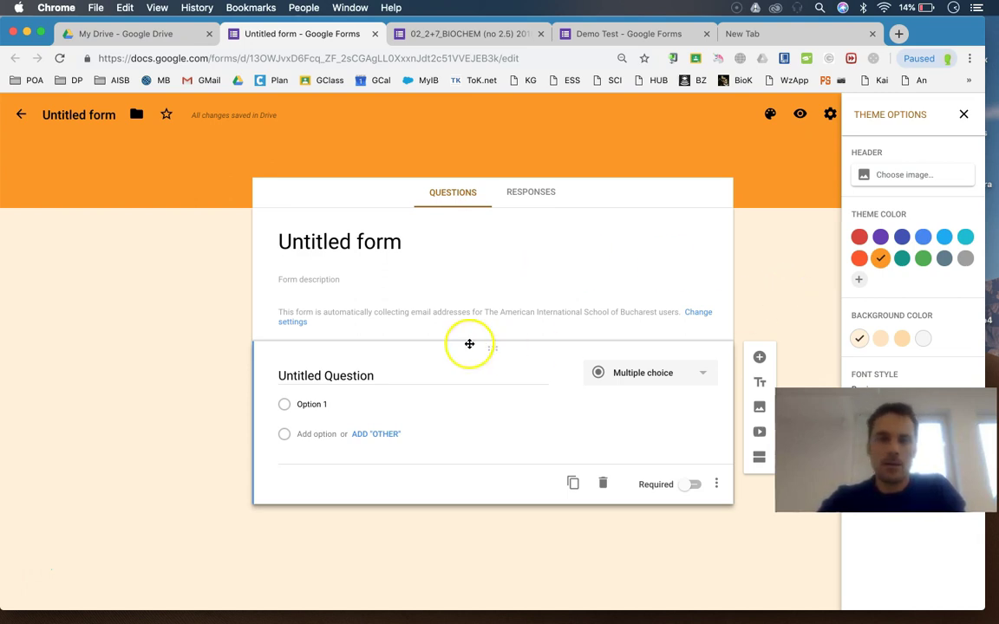
# Replace the first question's title with the pasted academic-honesty pledge text.
pyautogui.click(368, 375)
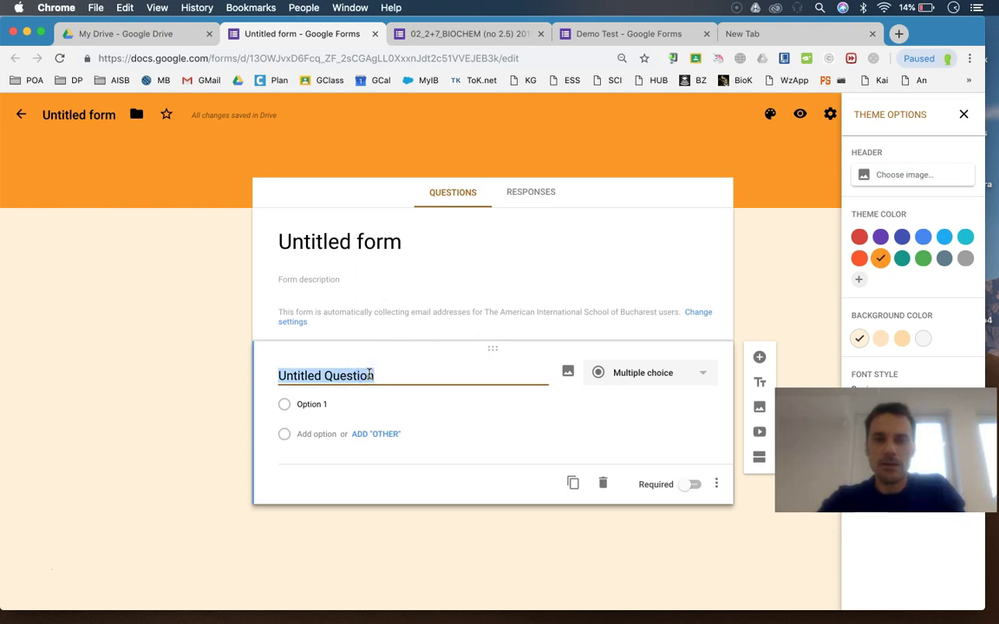
pyautogui.write('I agree to only have one application open (this browser) with only one tab open (the test). By being principled and following the academic policy of AISB I am helping our class save 150 pieces of paper today. (write your name below)')
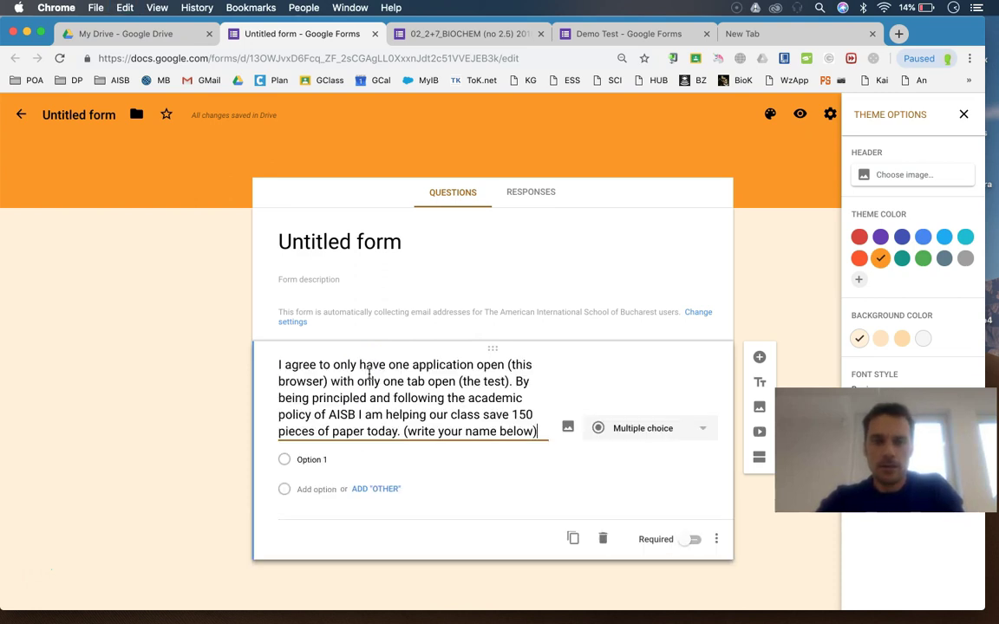
pyautogui.click(964, 118)
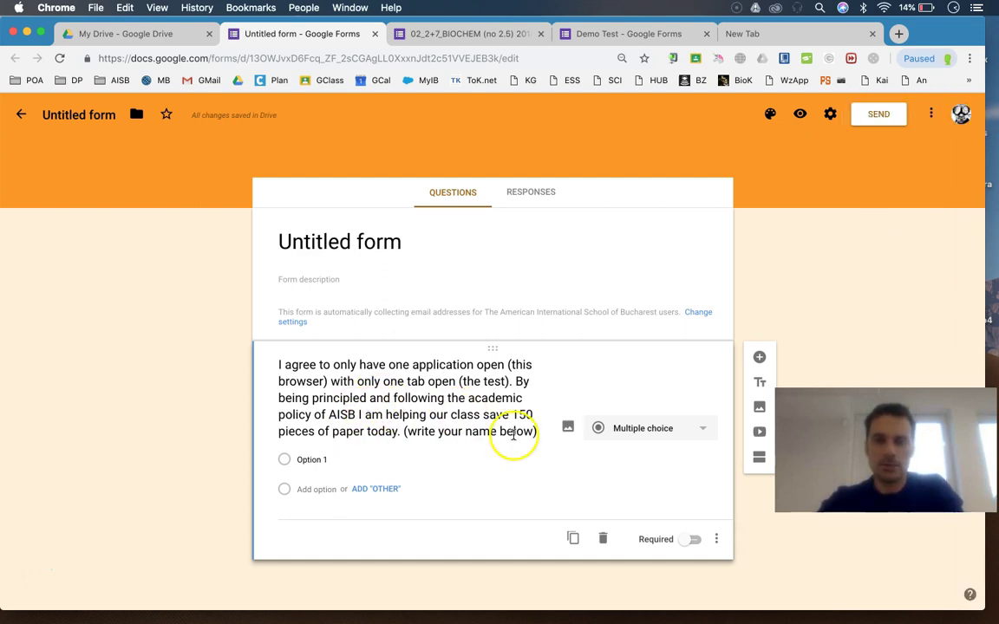
# Make the pledge question a Short answer question.
pyautogui.click(633, 431)
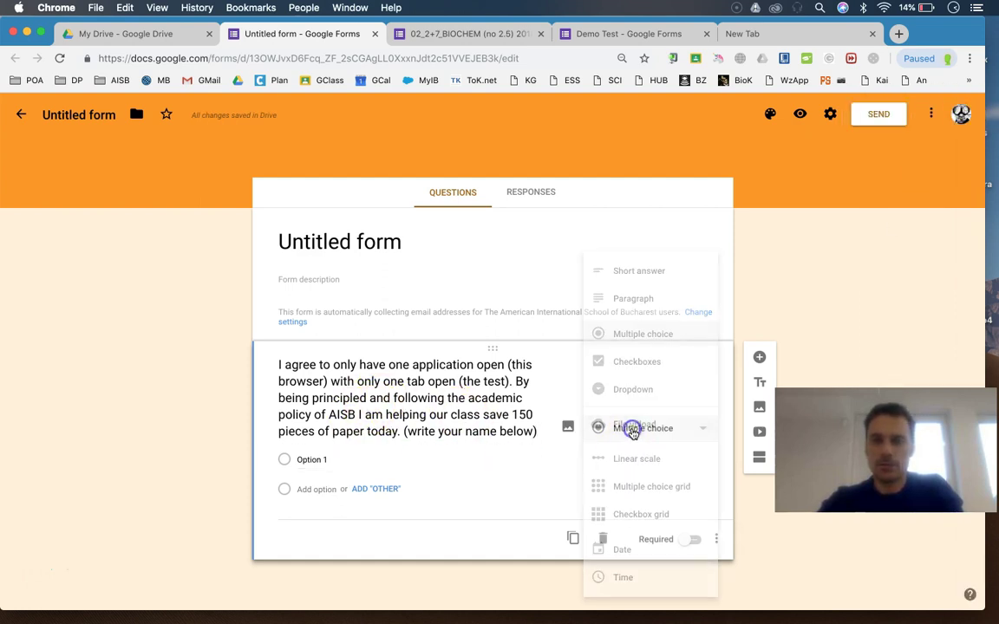
pyautogui.click(660, 271)
pyautogui.click(407, 459)
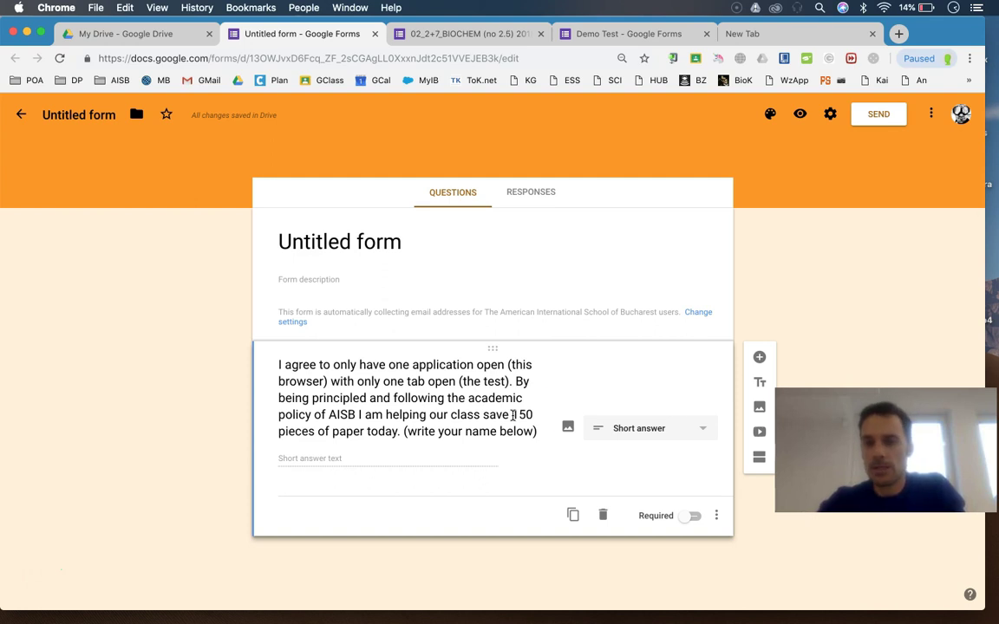
pyautogui.click(513, 416)
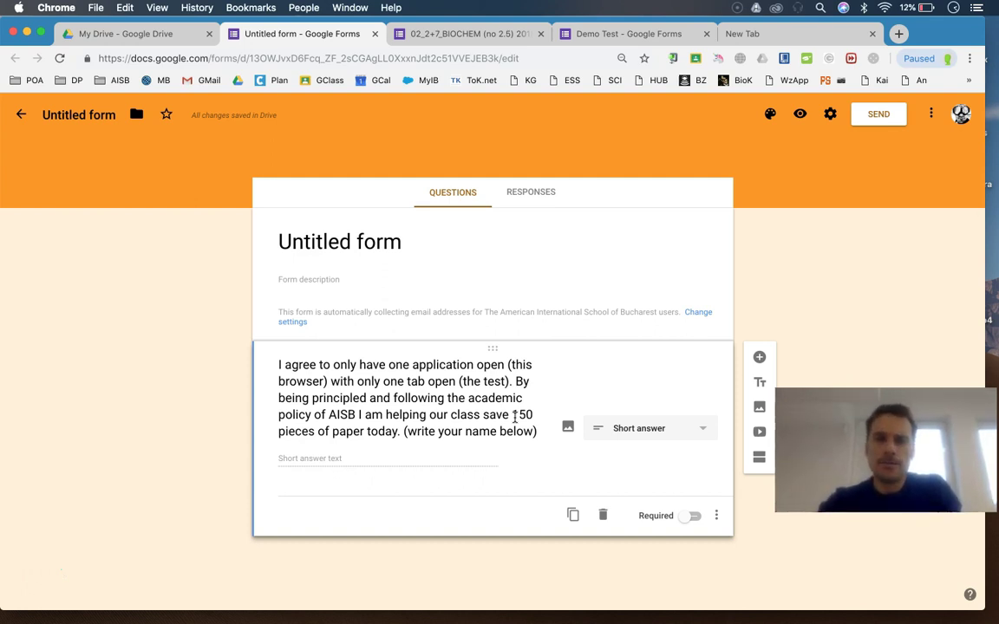
pyautogui.click(527, 233)
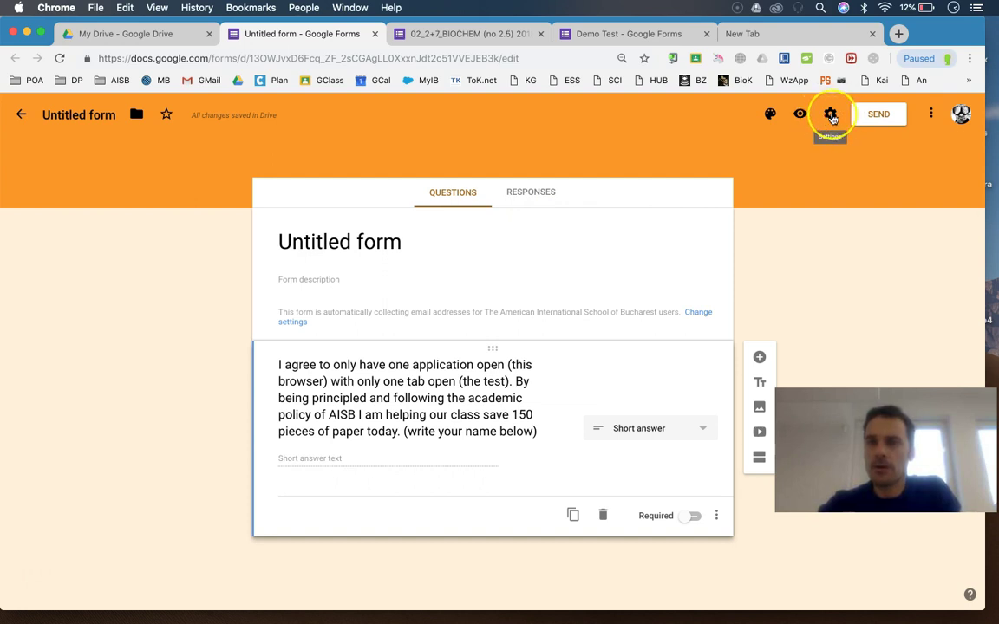
# Make the form a quiz that releases grades later, after manual review.
pyautogui.click(831, 116)
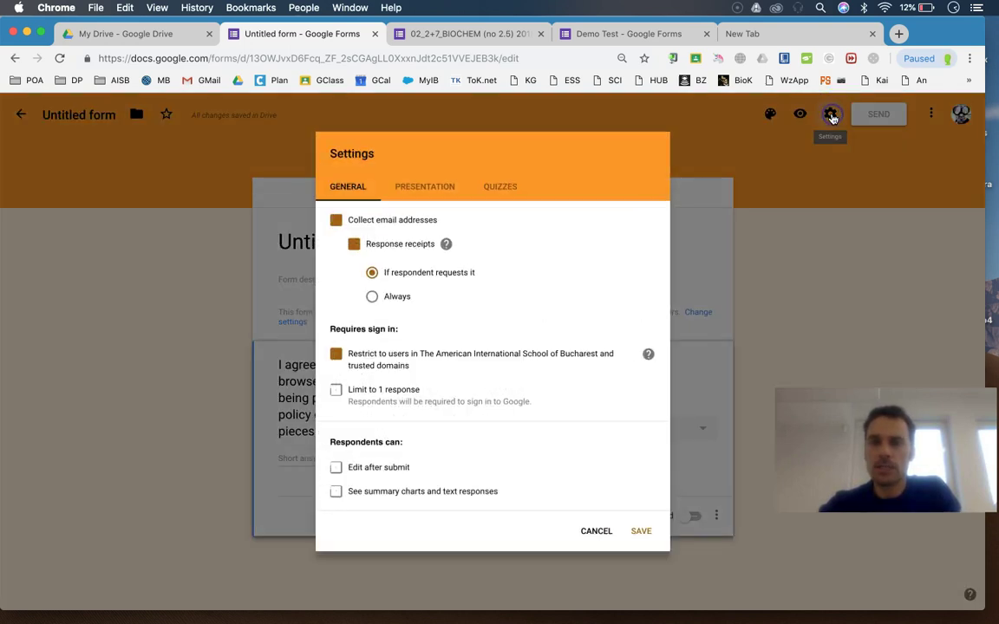
pyautogui.click(511, 183)
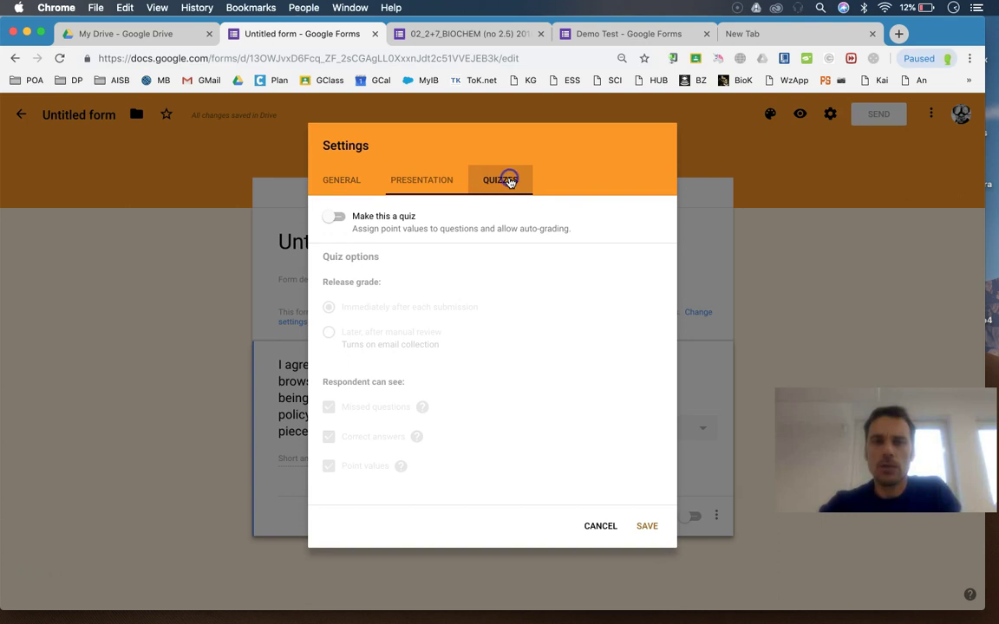
pyautogui.click(337, 218)
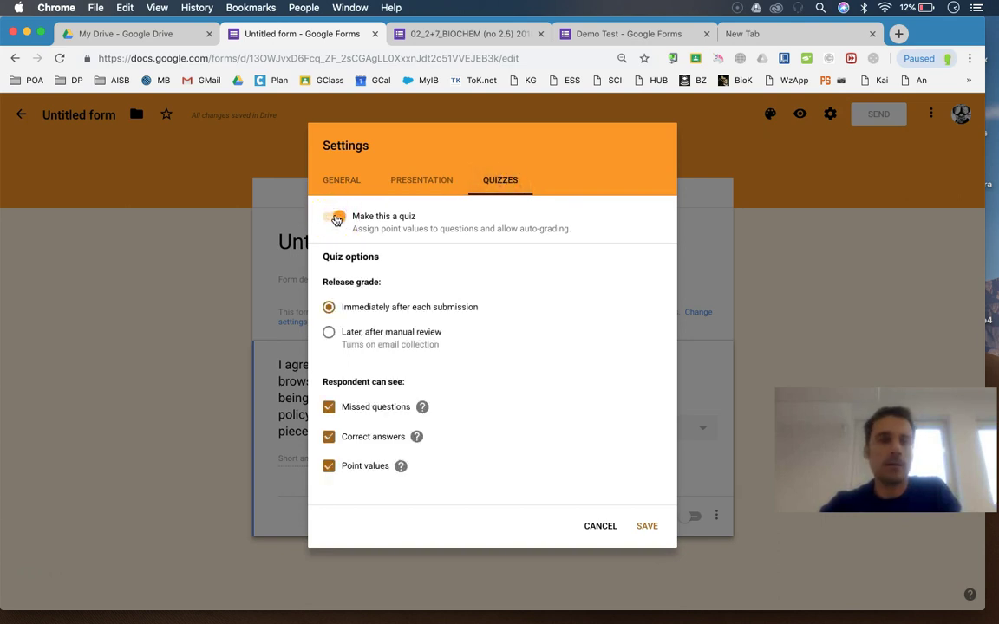
pyautogui.click(329, 335)
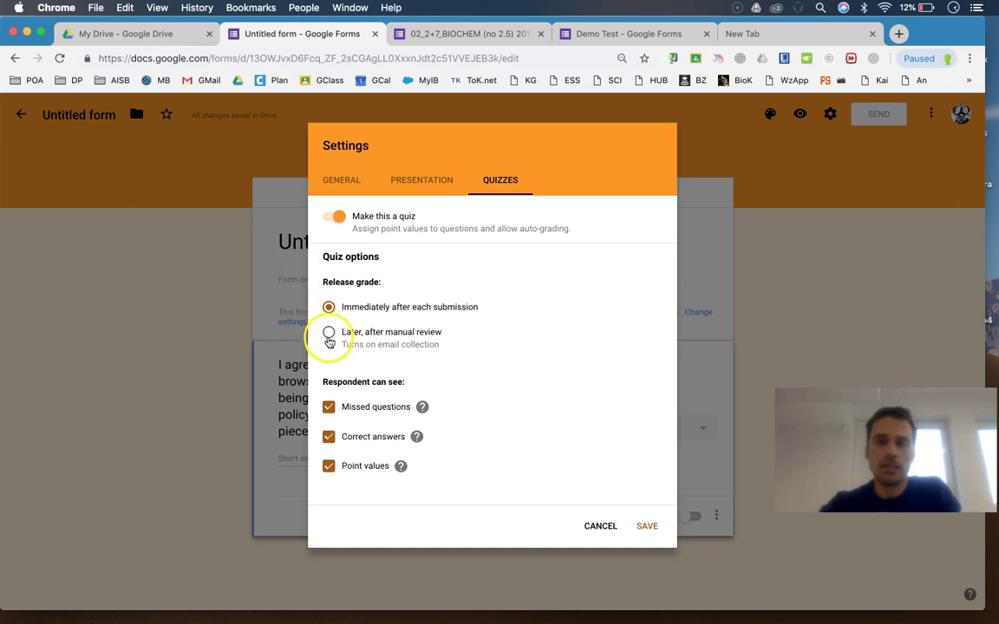
pyautogui.click(328, 335)
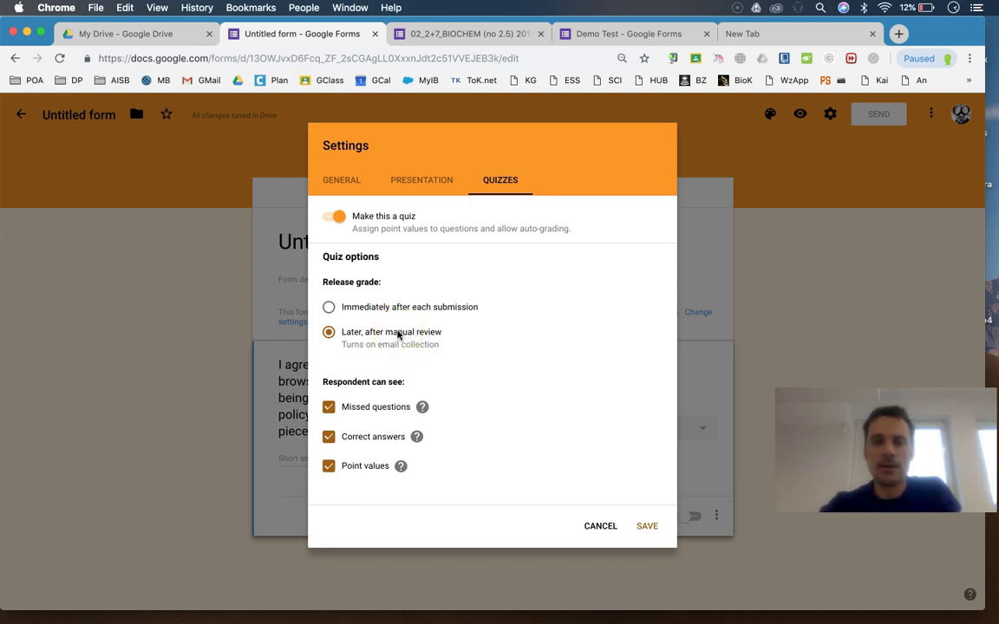
# Turn off response receipts, limit respondents to one response, and save the settings.
pyautogui.click(344, 180)
pyautogui.click(347, 253)
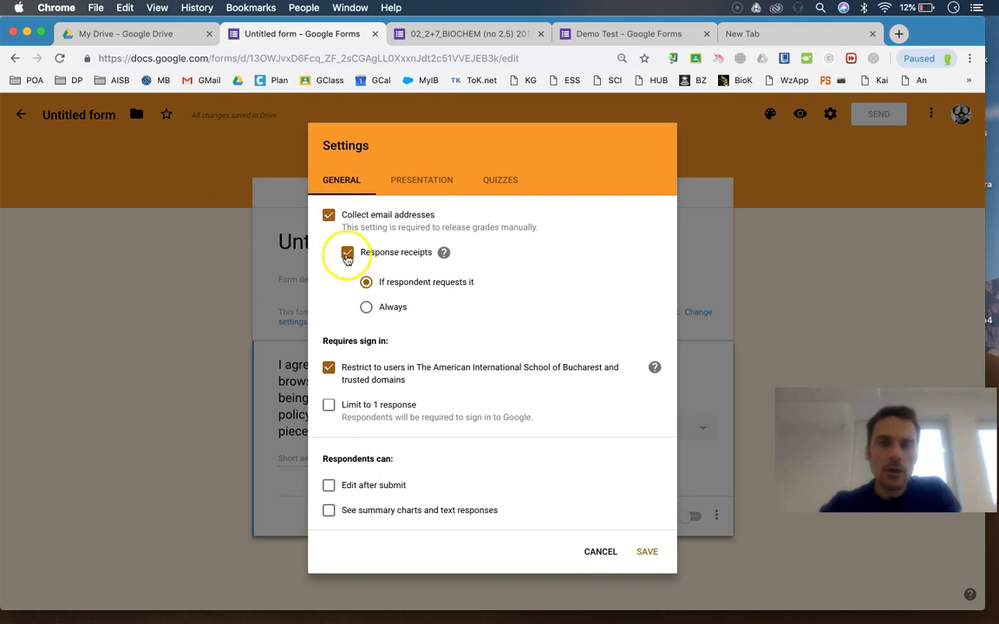
pyautogui.click(330, 355)
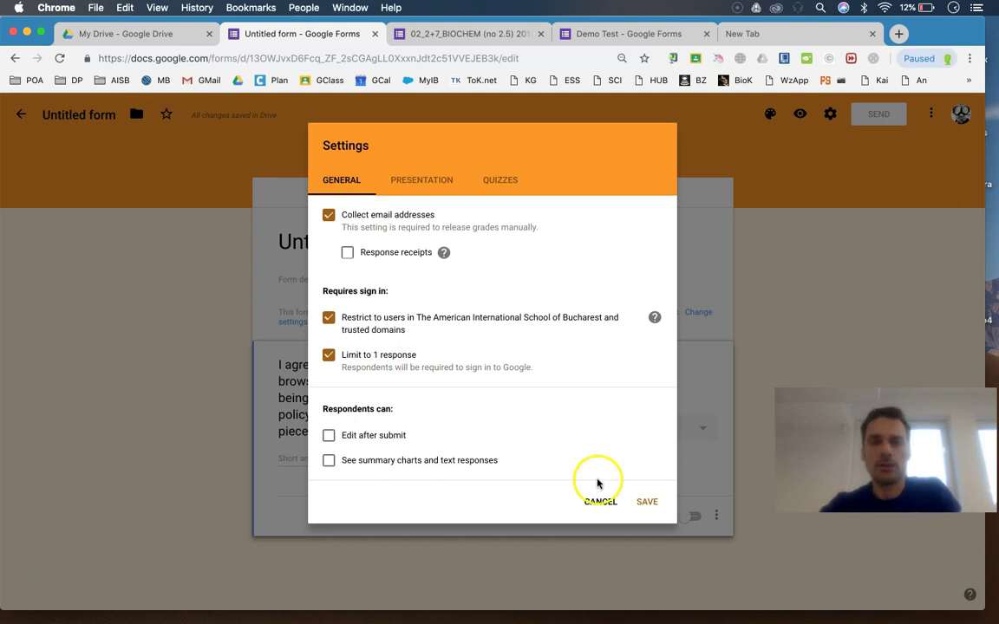
pyautogui.click(642, 503)
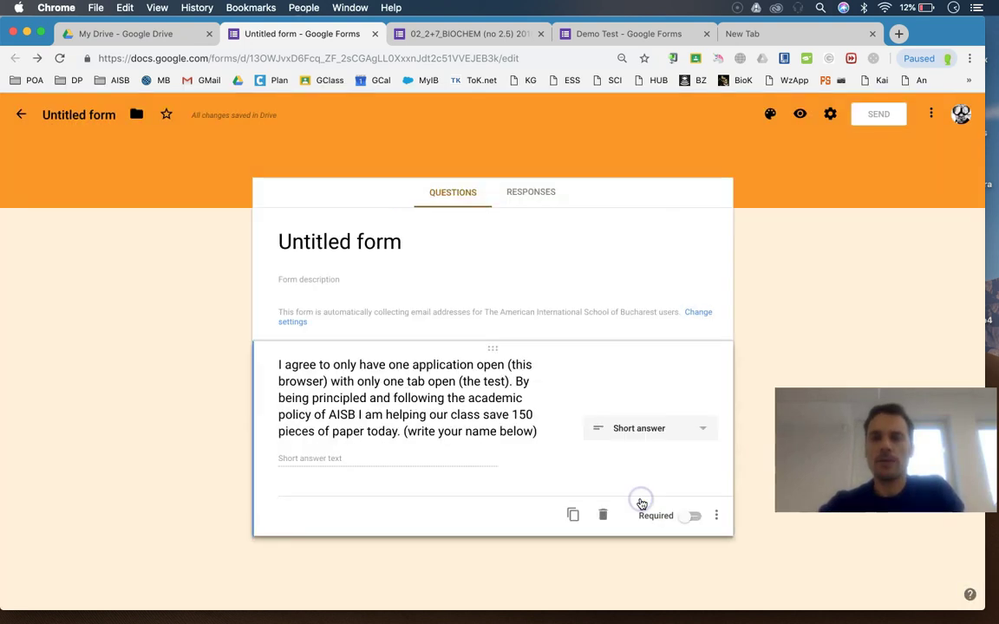
# Make the pledge required and add a required short-answer question titled 'Password'.
pyautogui.click(695, 518)
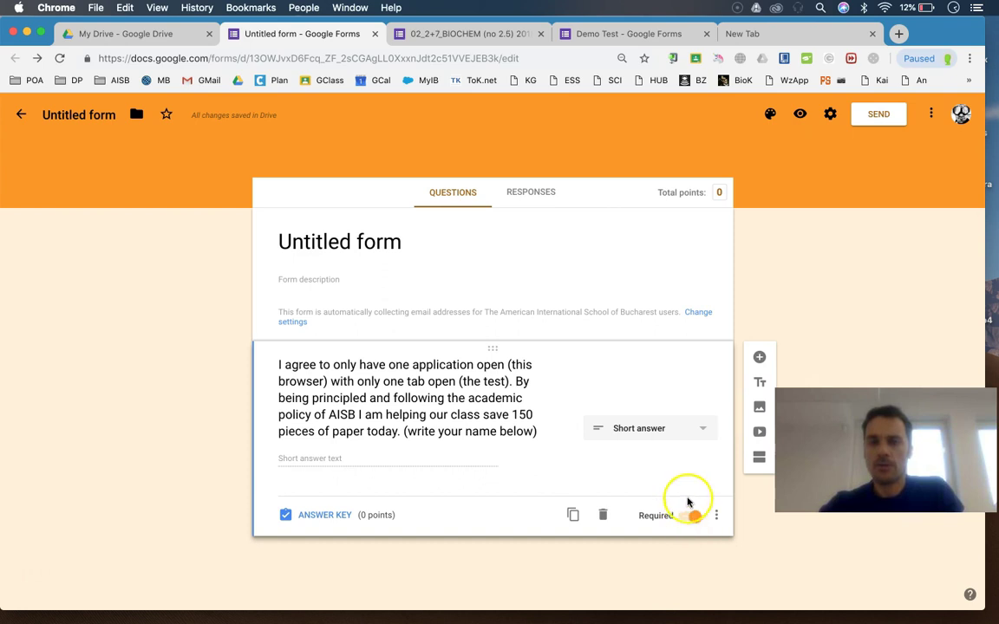
pyautogui.click(757, 358)
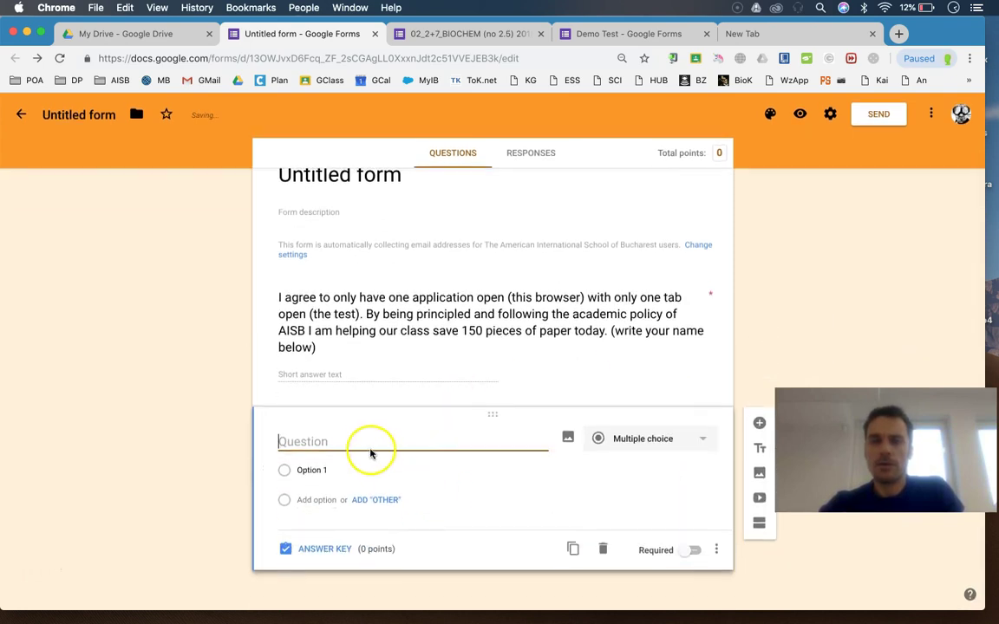
pyautogui.write('p')
pyautogui.press('BackSpace')
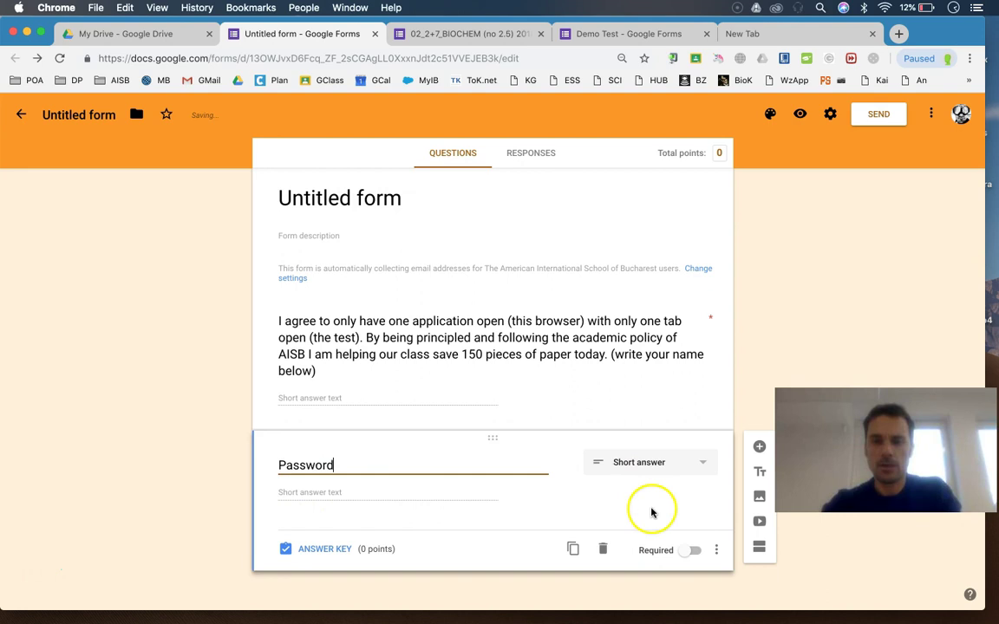
pyautogui.click(692, 551)
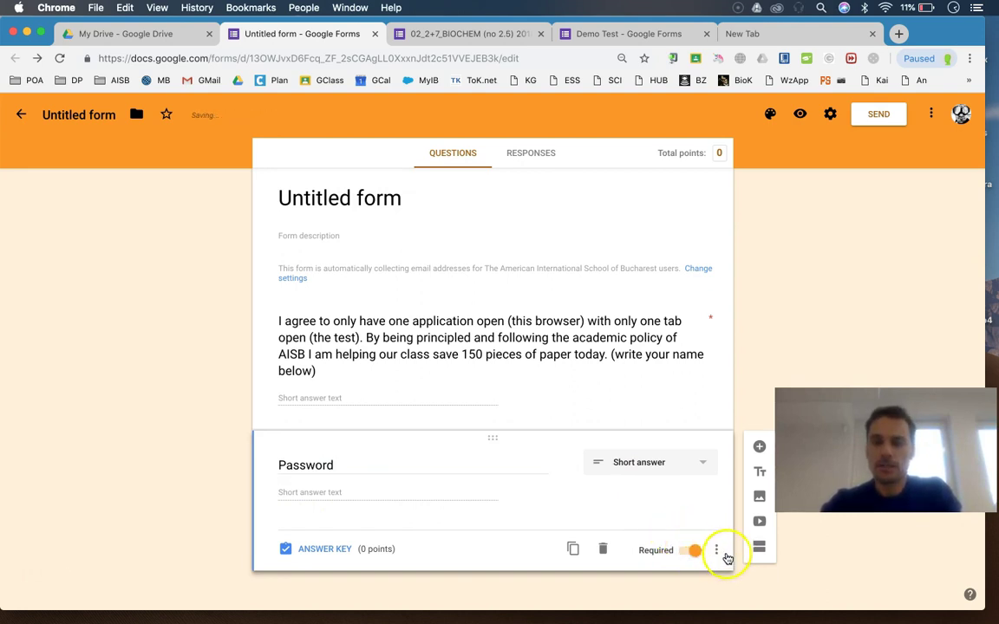
# Validate the Password answer: text must contain 'hello', else show 'wrong password'.
pyautogui.click(717, 552)
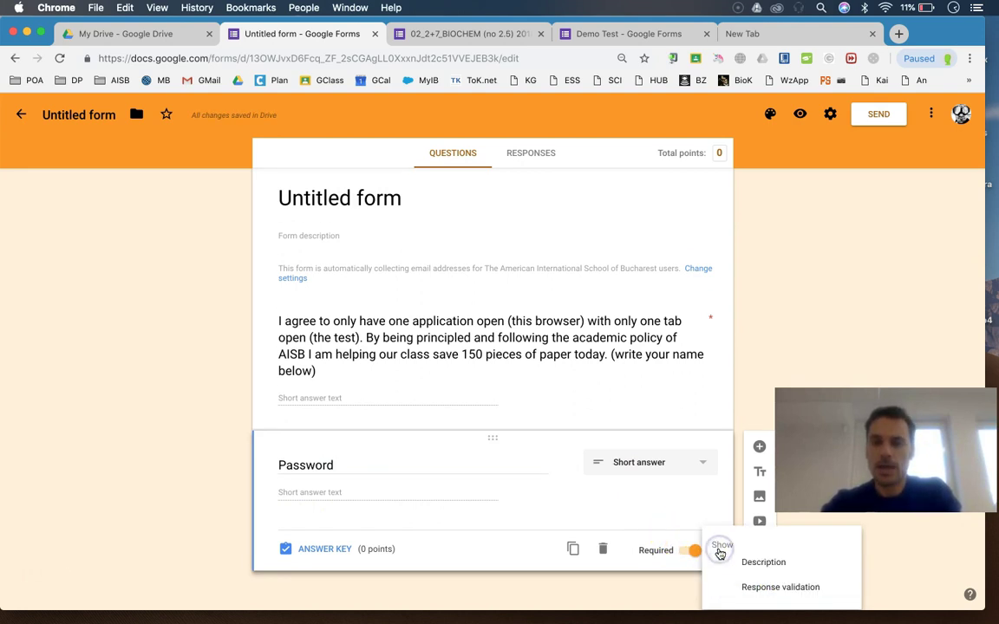
pyautogui.click(757, 592)
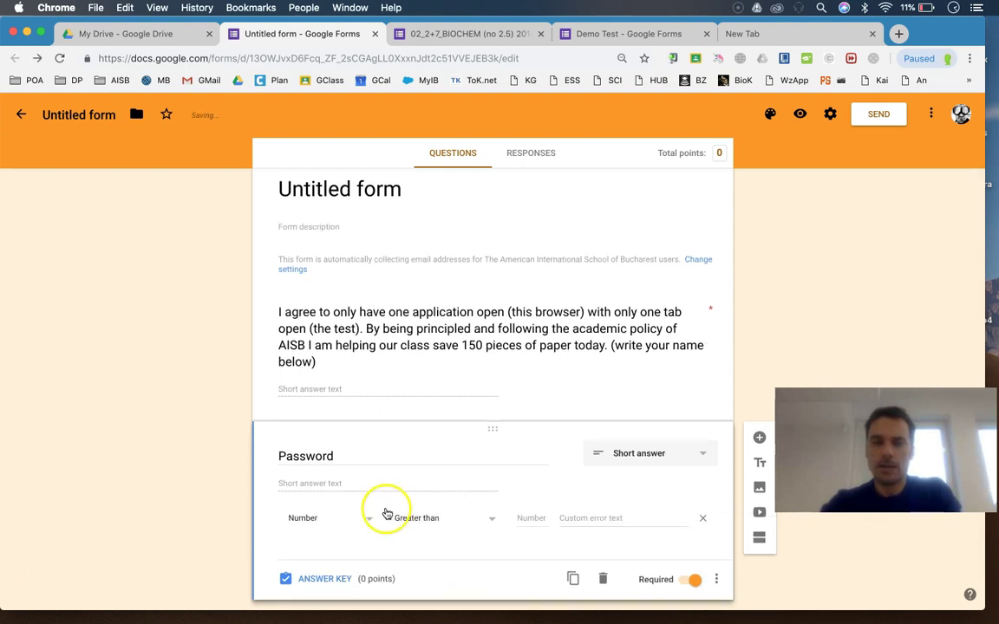
pyautogui.click(369, 519)
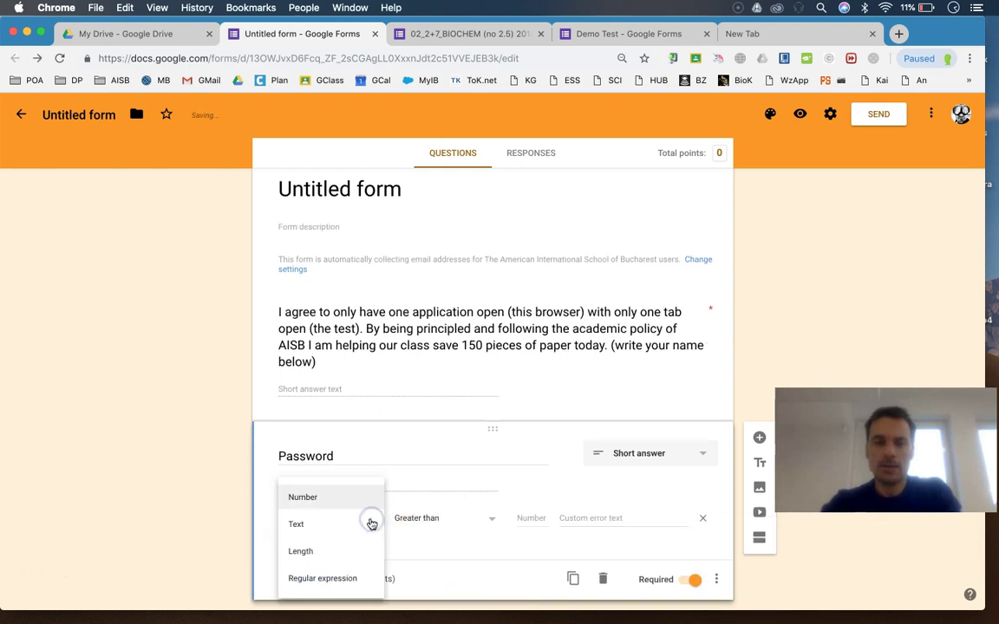
pyautogui.click(314, 526)
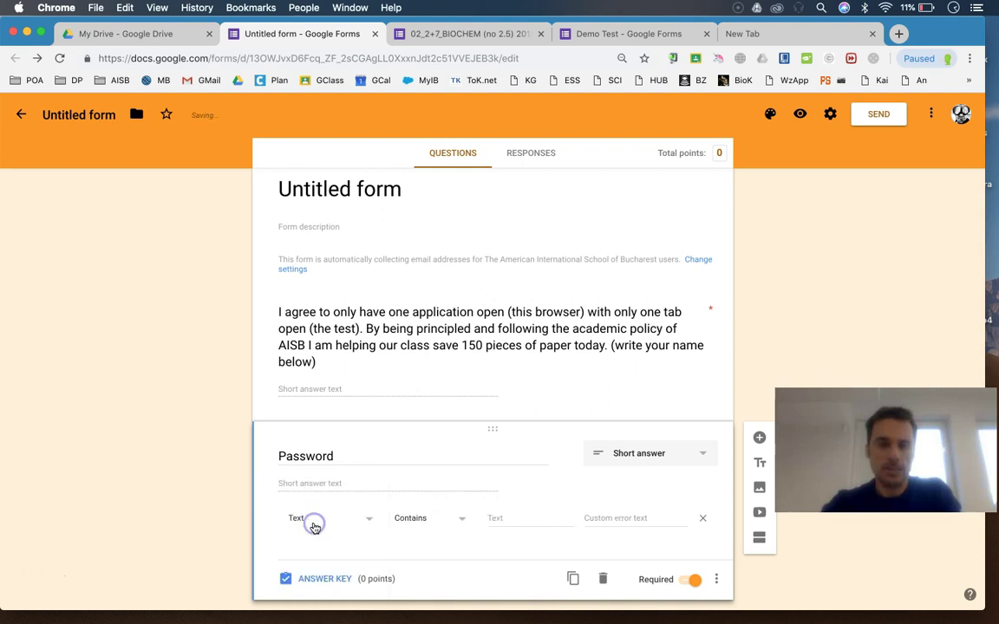
pyautogui.click(504, 522)
pyautogui.write('hello')
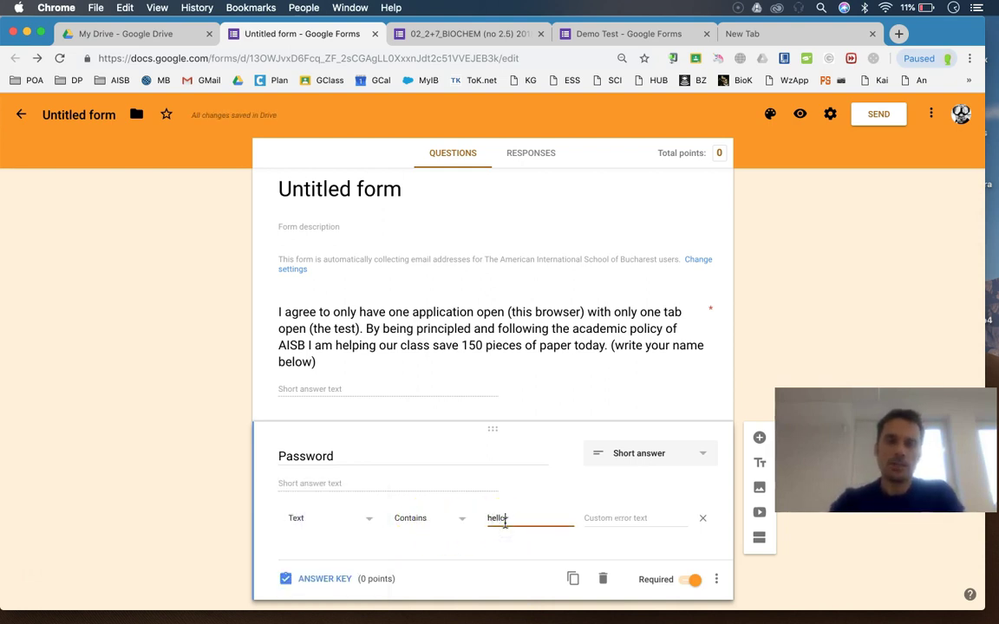
pyautogui.click(605, 520)
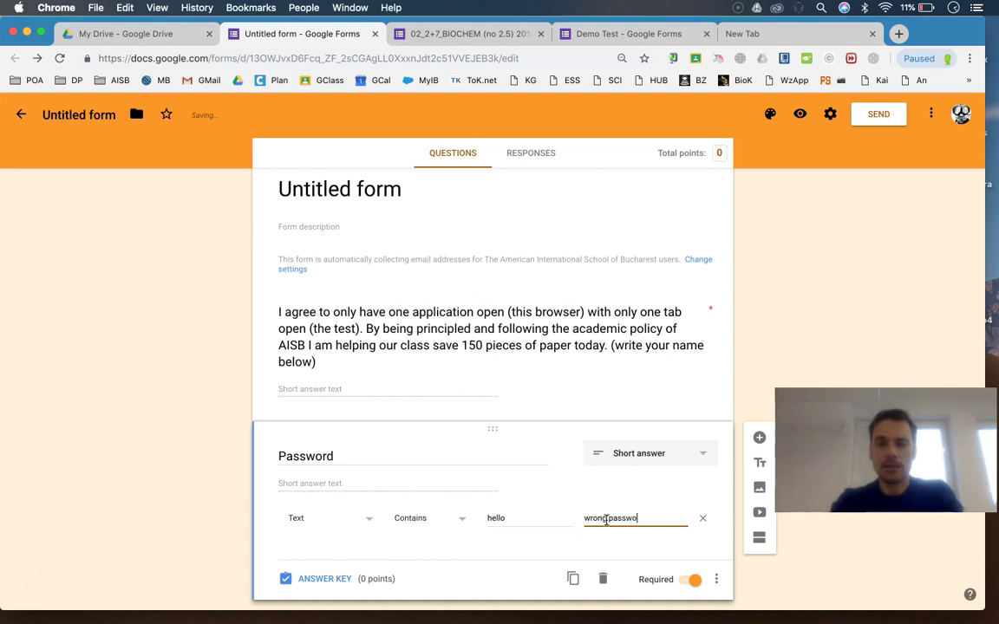
pyautogui.write('wrongpassword')
pyautogui.click(605, 520)
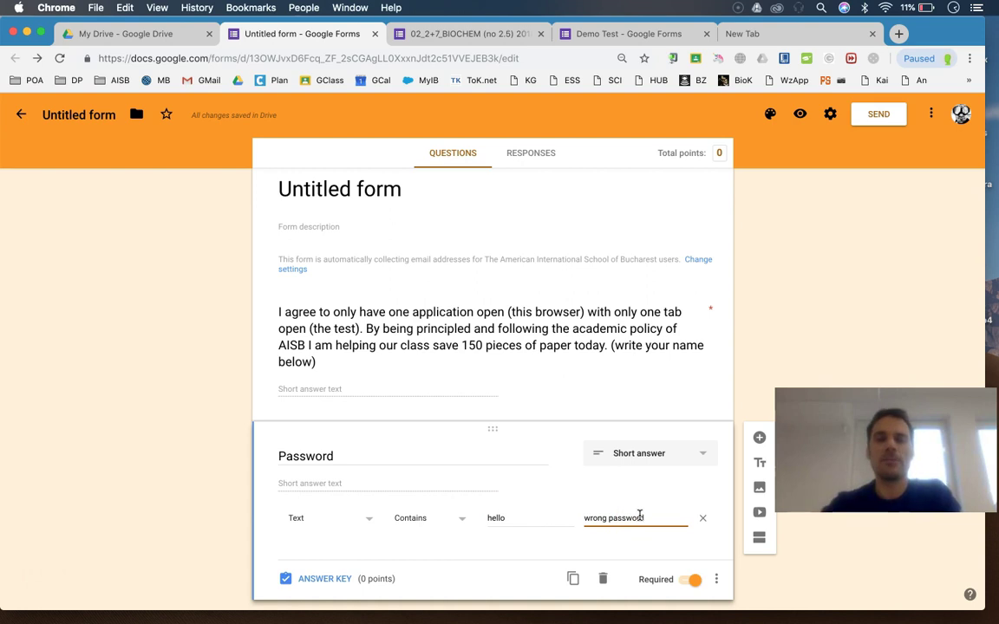
pyautogui.scroll(-1, 640, 517)
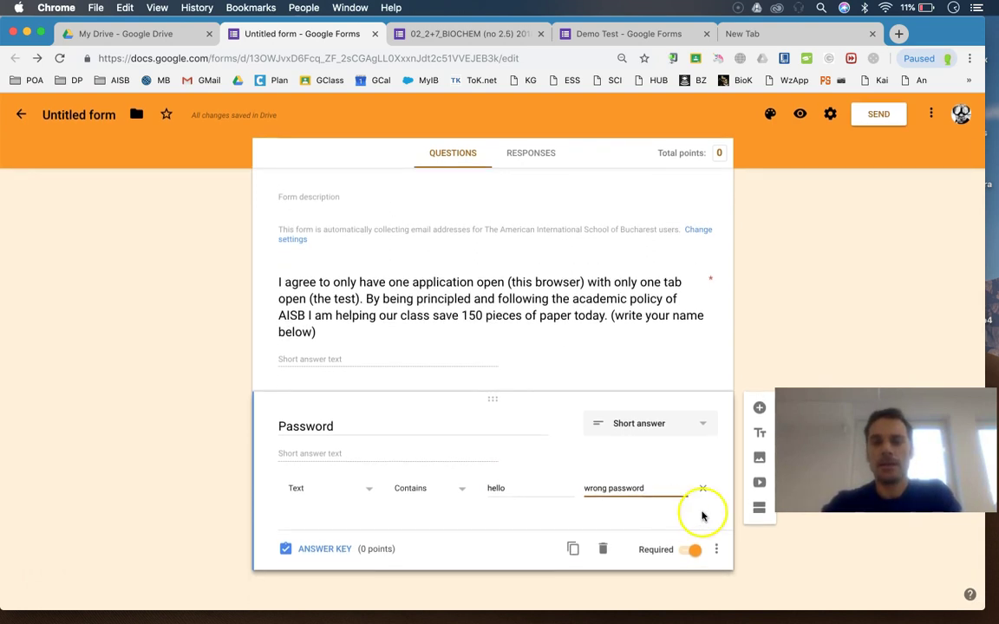
# Add an Untitled Section after the Password question and review both sections.
pyautogui.click(760, 510)
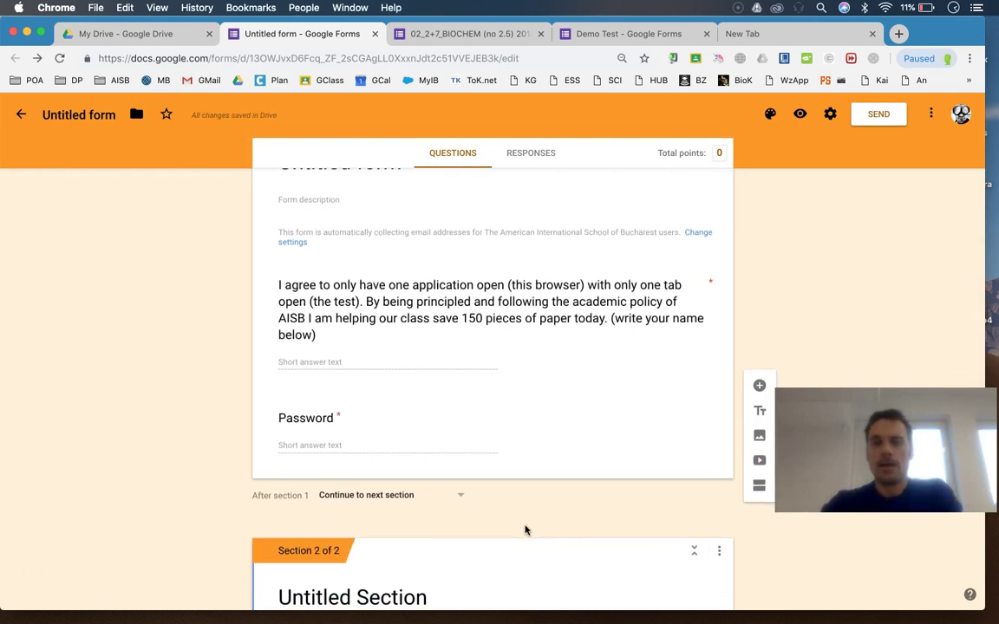
pyautogui.click(382, 501)
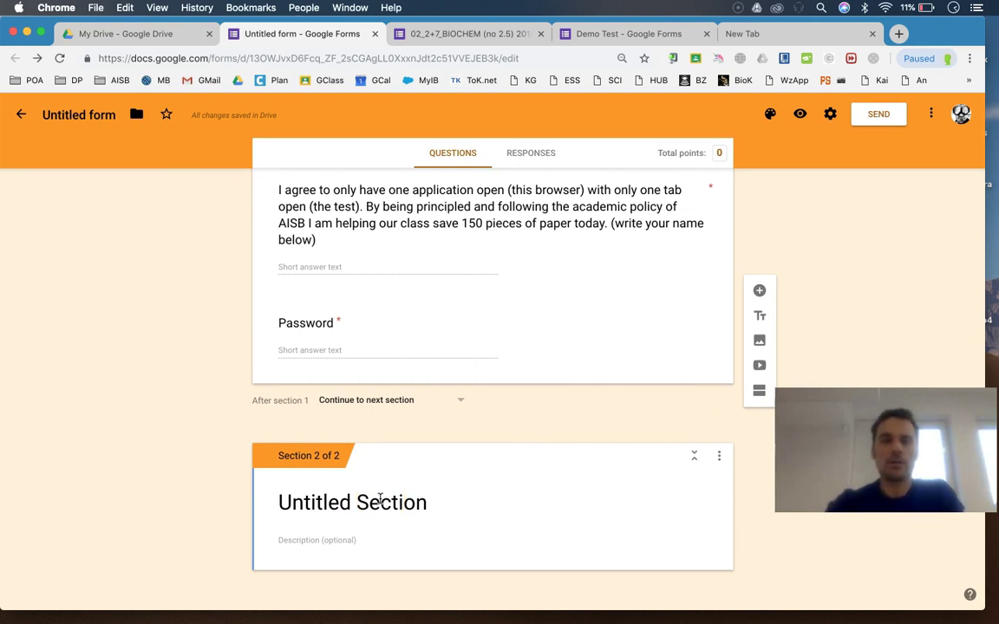
pyautogui.scroll(4, 486, 254)
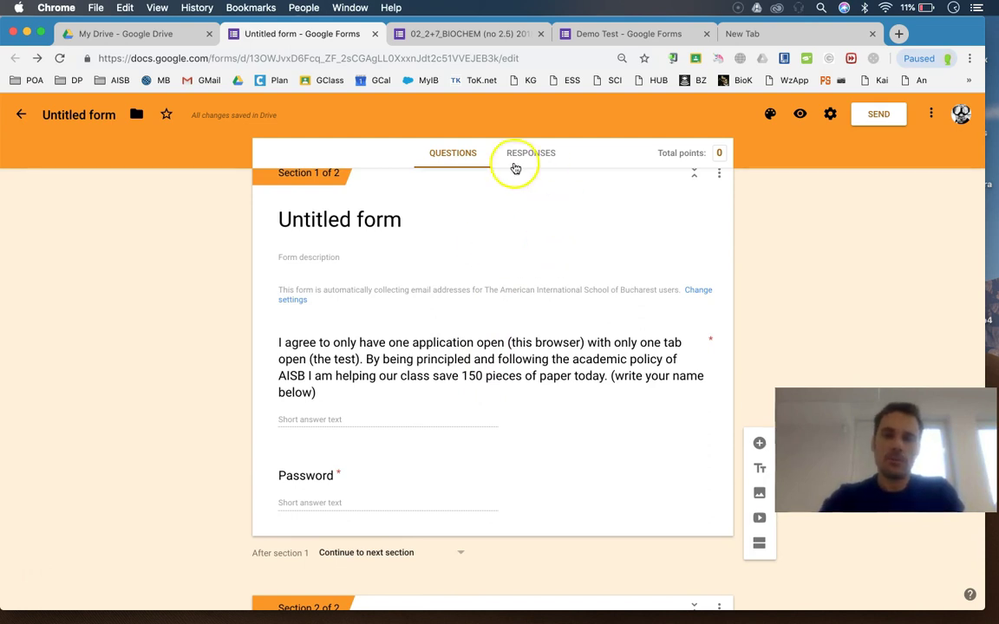
pyautogui.scroll(-4, 418, 440)
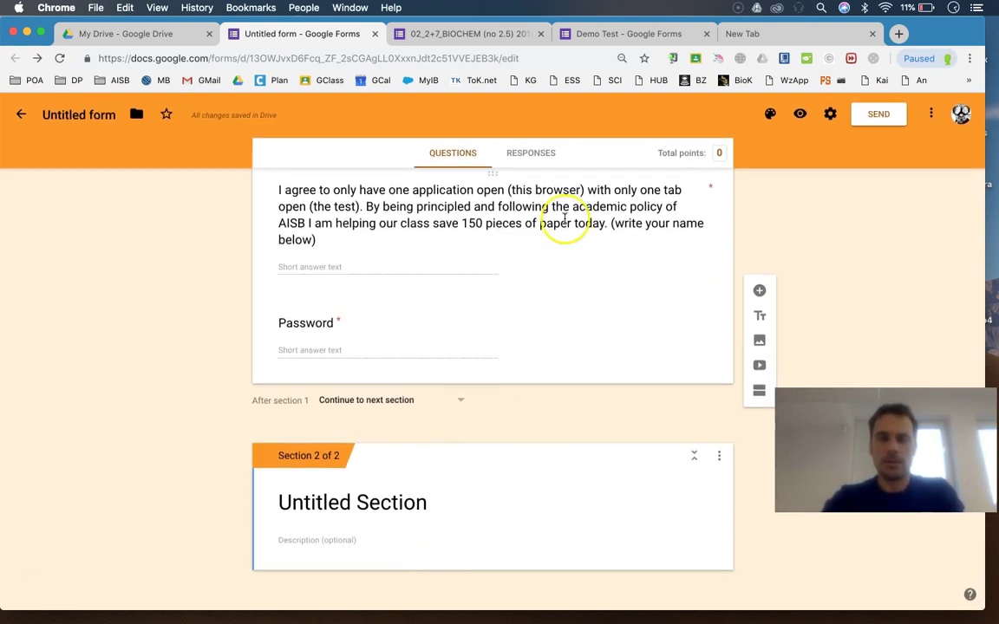
pyautogui.scroll(5, 565, 218)
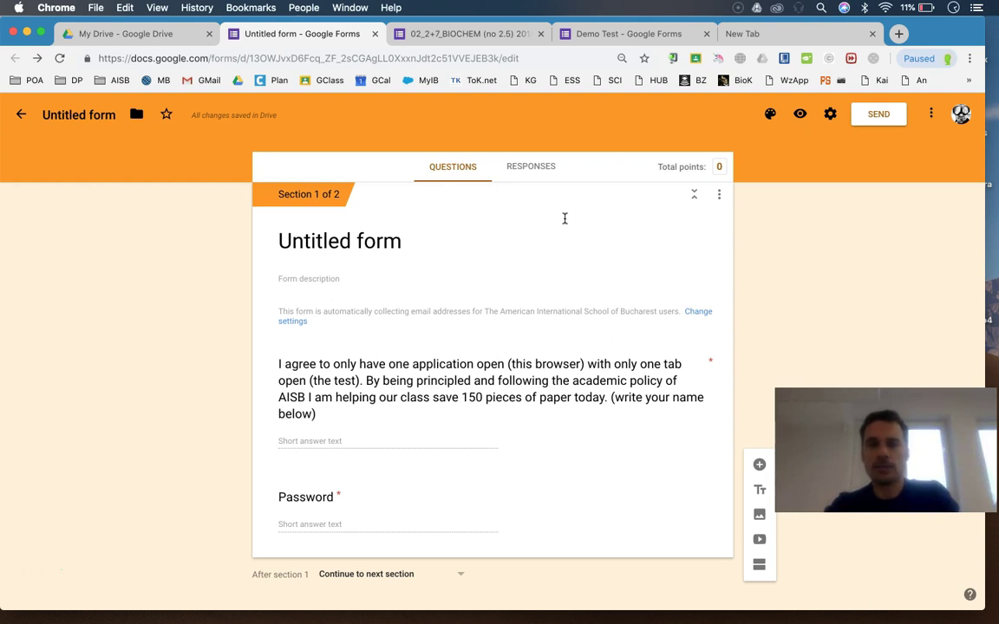
pyautogui.scroll(-2, 564, 218)
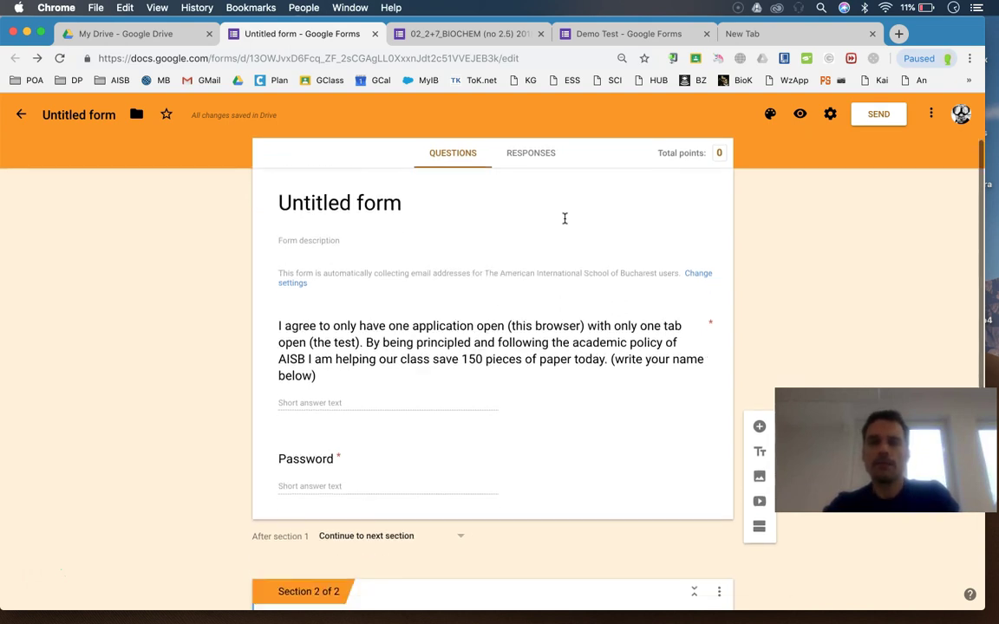
pyautogui.scroll(1, 565, 218)
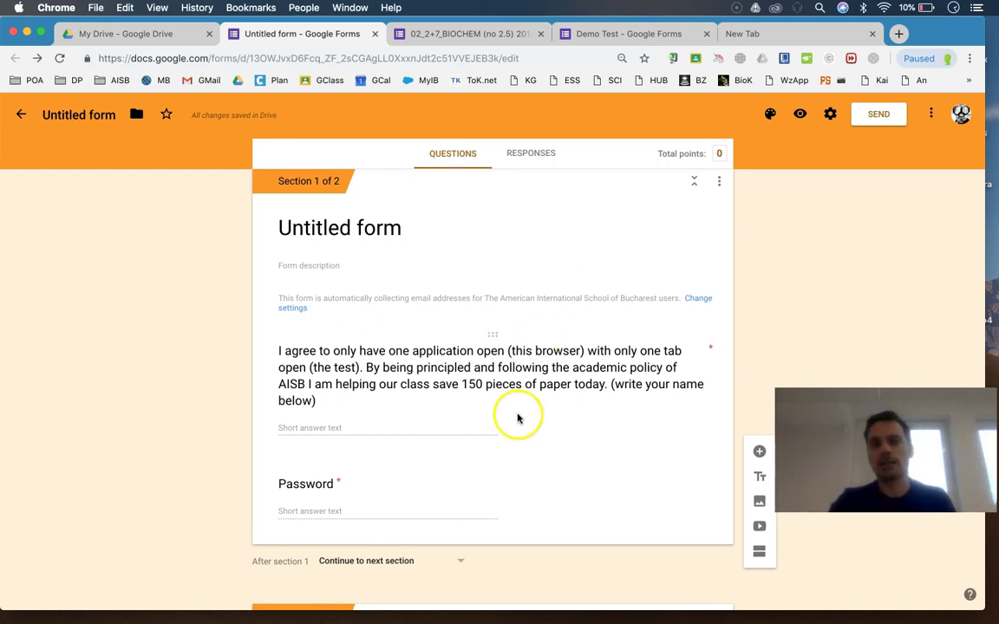
pyautogui.scroll(-3, 528, 461)
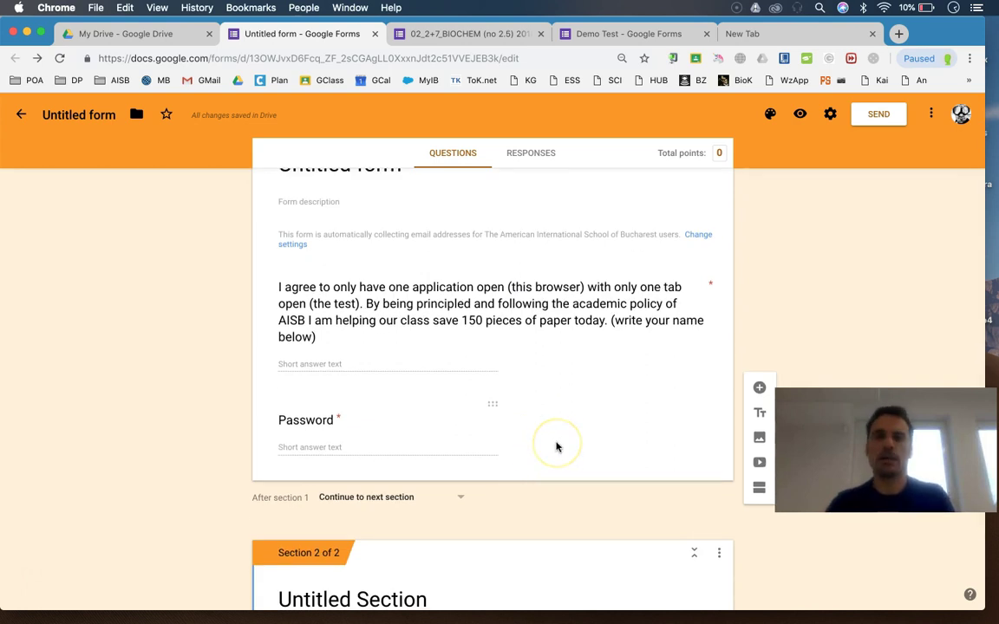
pyautogui.scroll(-3, 556, 447)
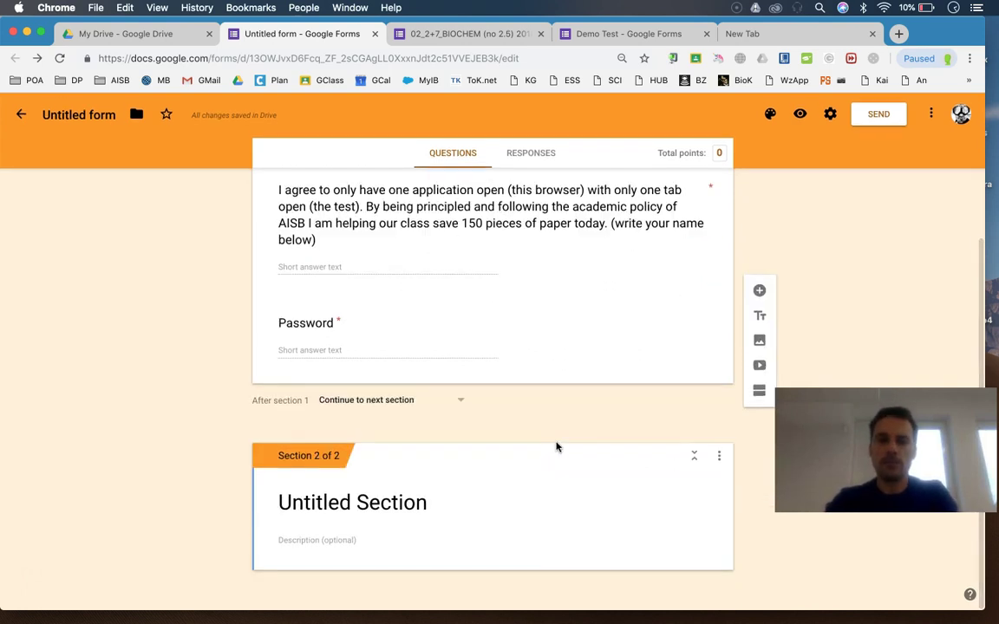
# Add a blank multiple-choice question with Option 1 inside Section 2.
pyautogui.click(593, 541)
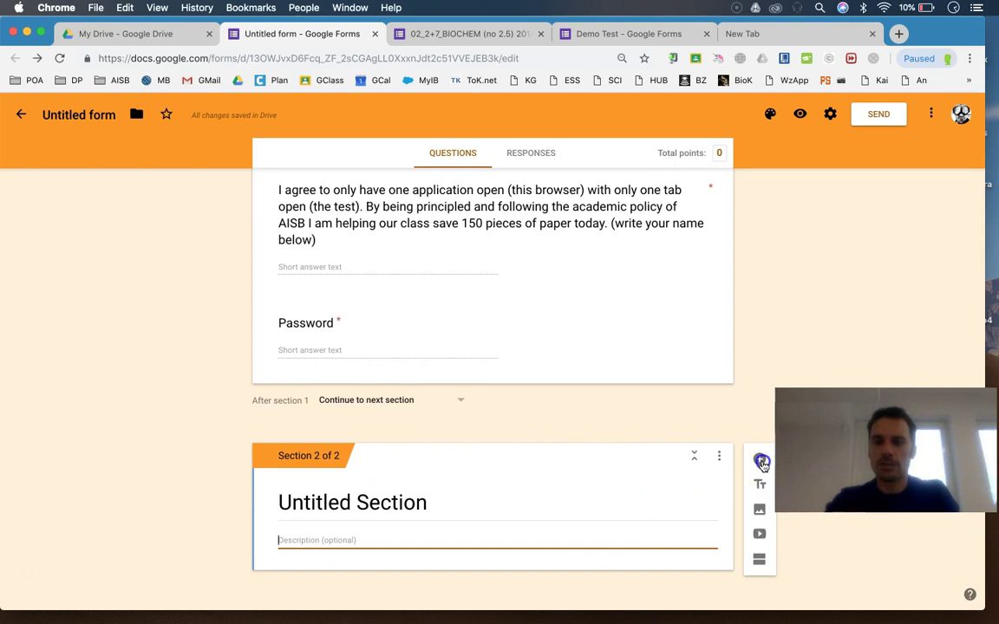
pyautogui.click(760, 462)
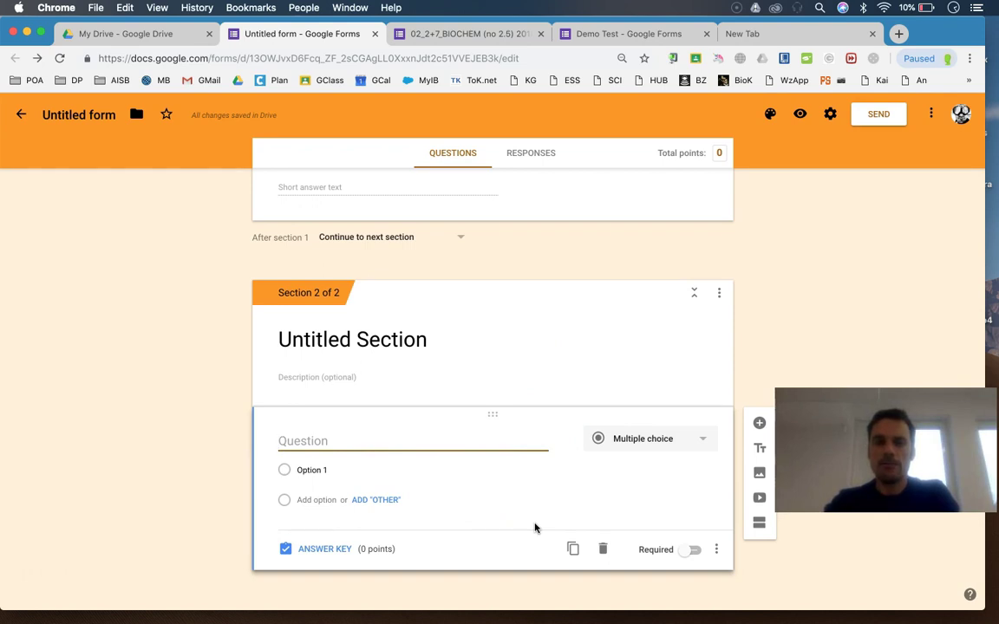
pyautogui.moveTo(564, 446)
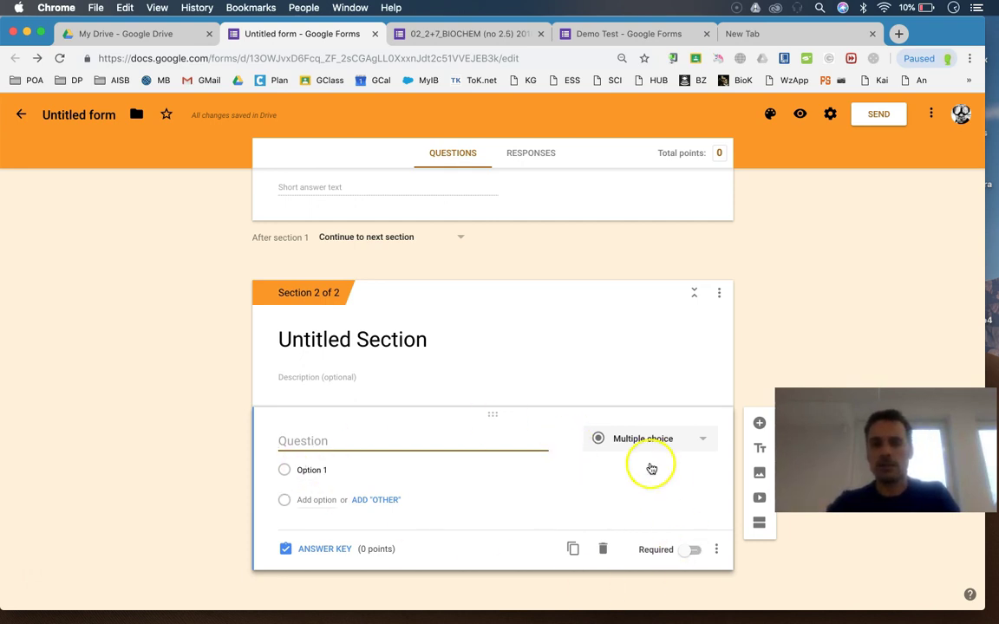
# Open the Section 2 question's answer key, cancel answer feedback, leaving it at 0 points.
pyautogui.click(334, 549)
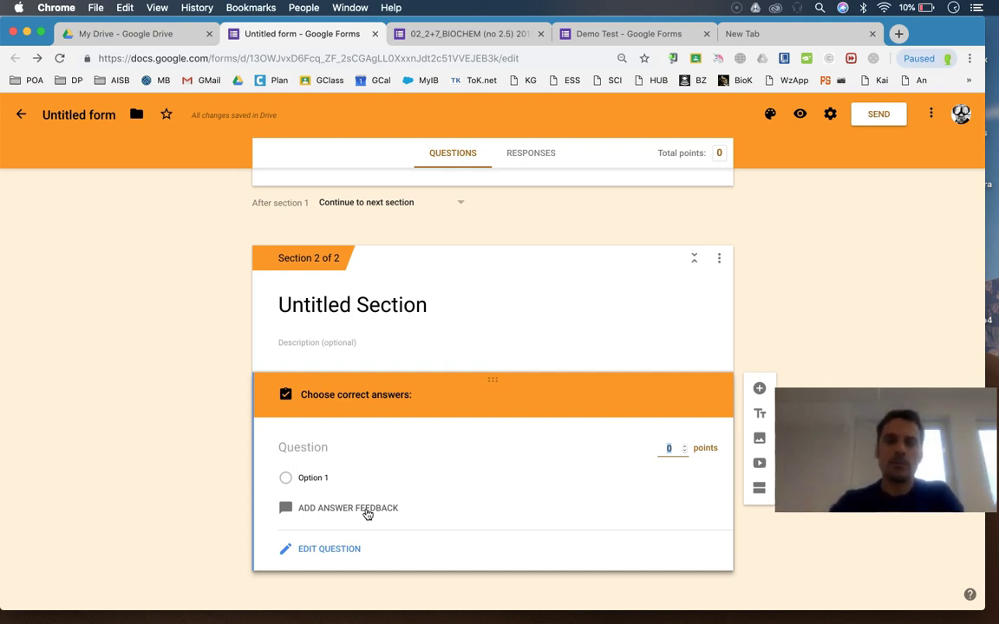
pyautogui.click(368, 514)
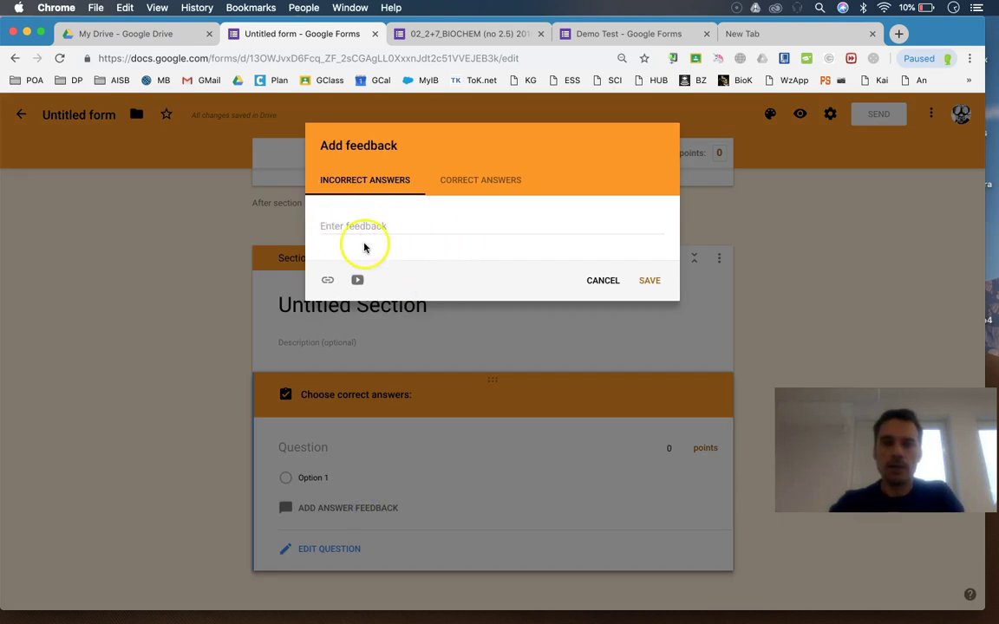
pyautogui.click(604, 281)
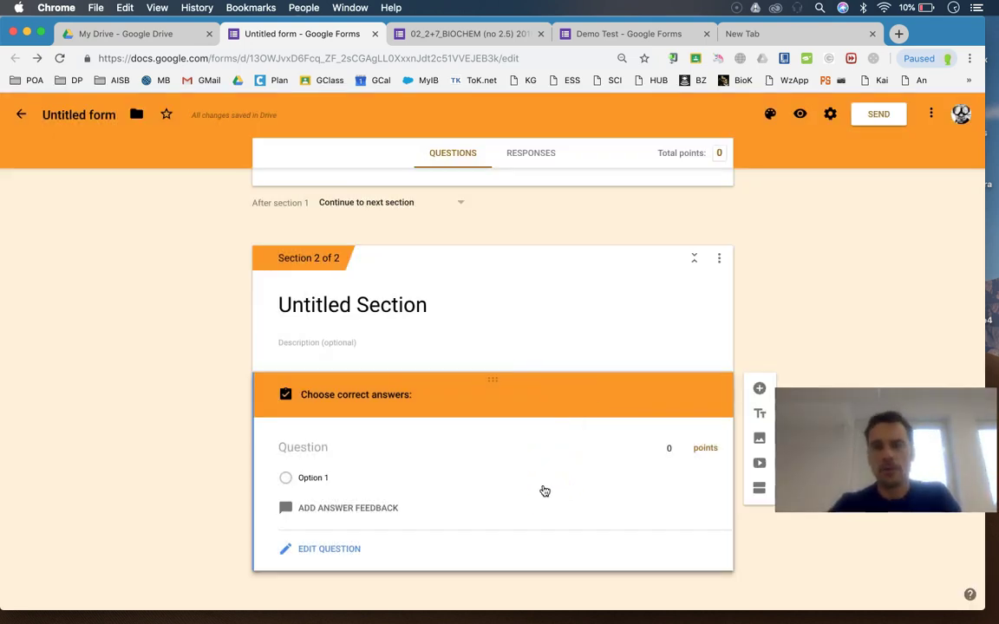
pyautogui.scroll(5, 544, 491)
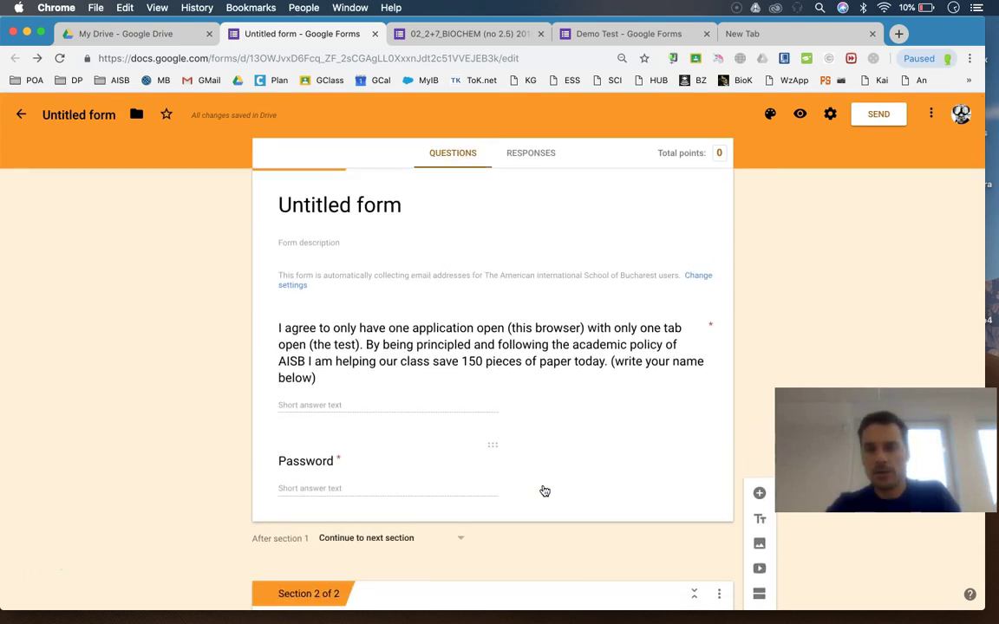
pyautogui.scroll(-8, 544, 492)
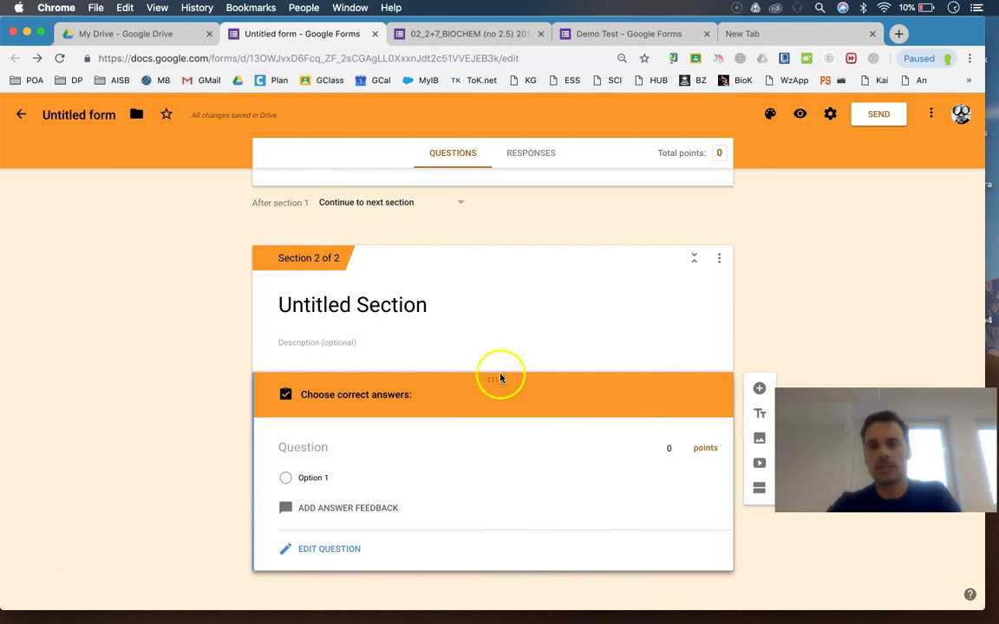
pyautogui.scroll(6, 570, 560)
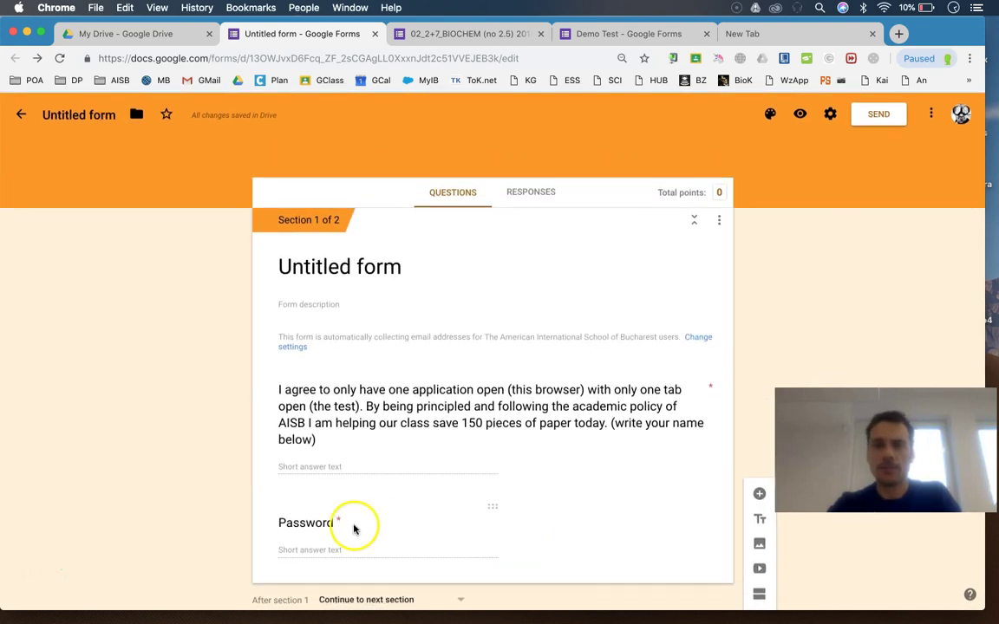